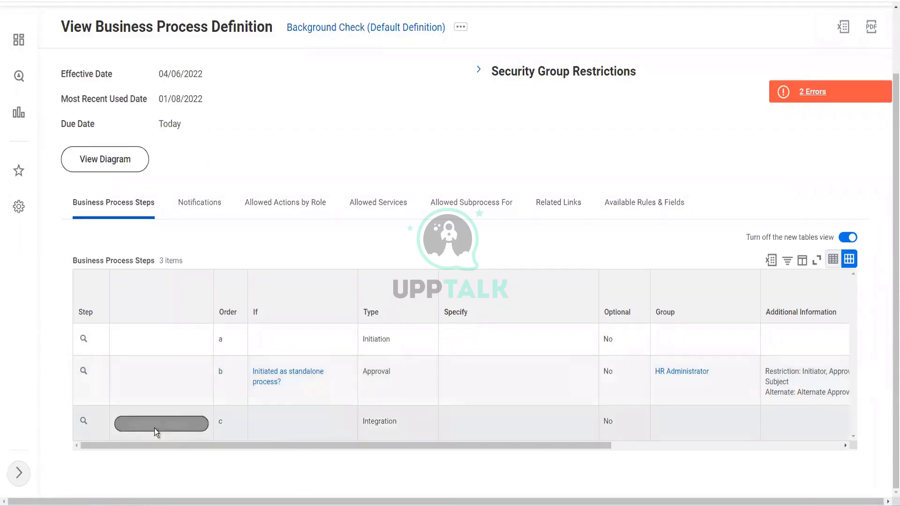
Step: Review the page errors reported for the Background Check (Default Definition) business process and close the error list
left_click(815, 93)
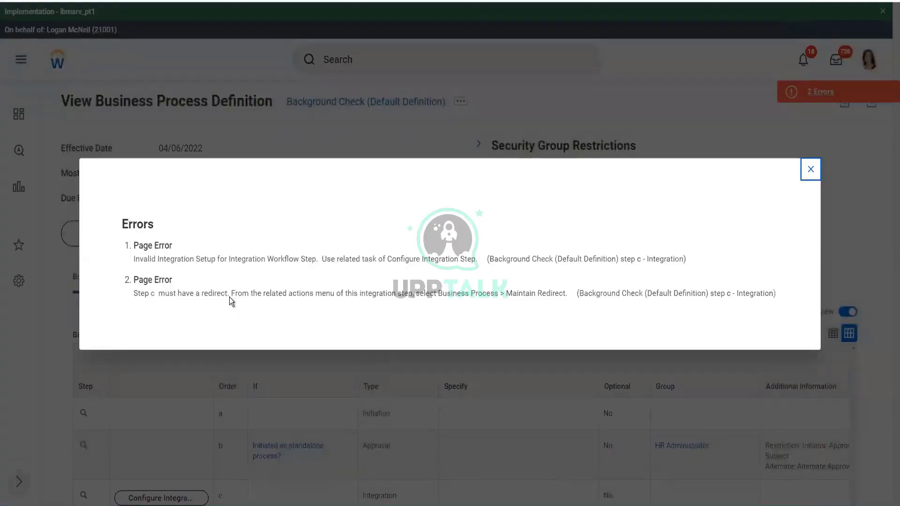
left_click_drag(193, 294, 133, 293)
left_click_drag(309, 294, 314, 294)
left_click(811, 170)
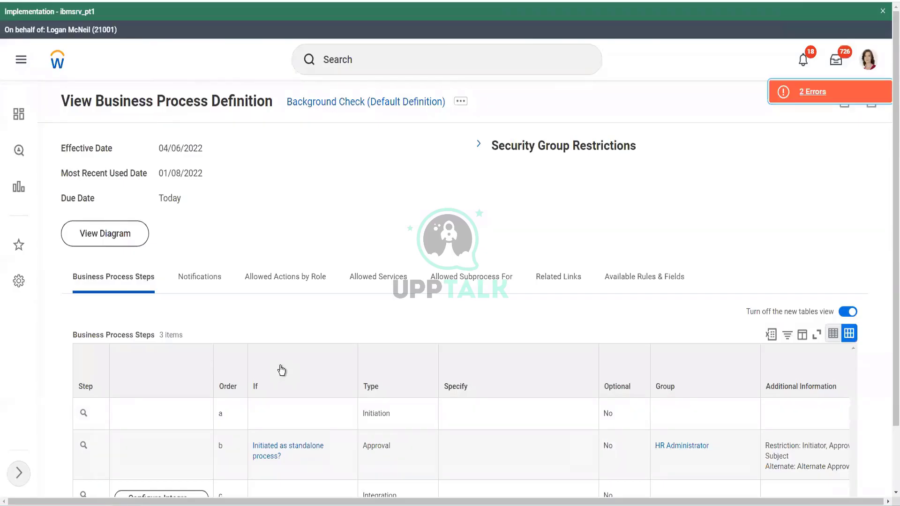
scroll(281, 371, "down", 2)
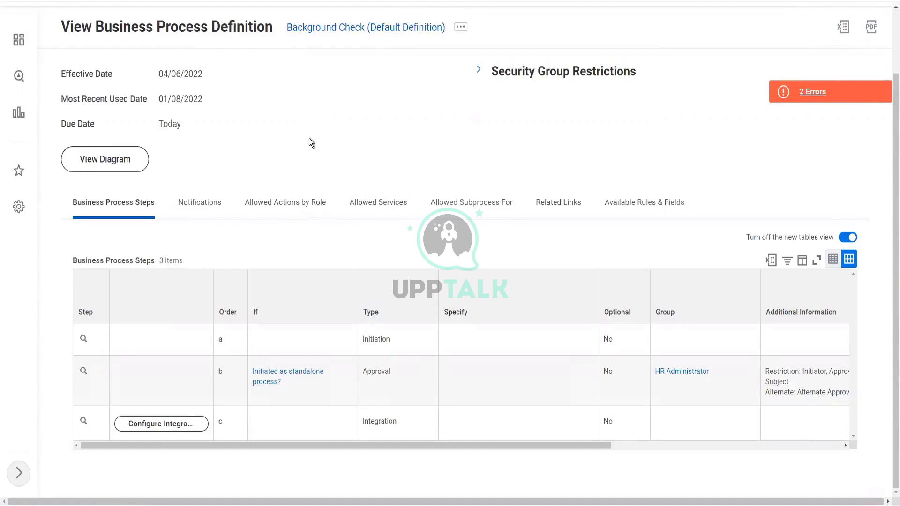
Step: Close the browser tab with the Background Check definition to return to the definitions list for 1001 WW_XYZ Motors
right_click(363, 1)
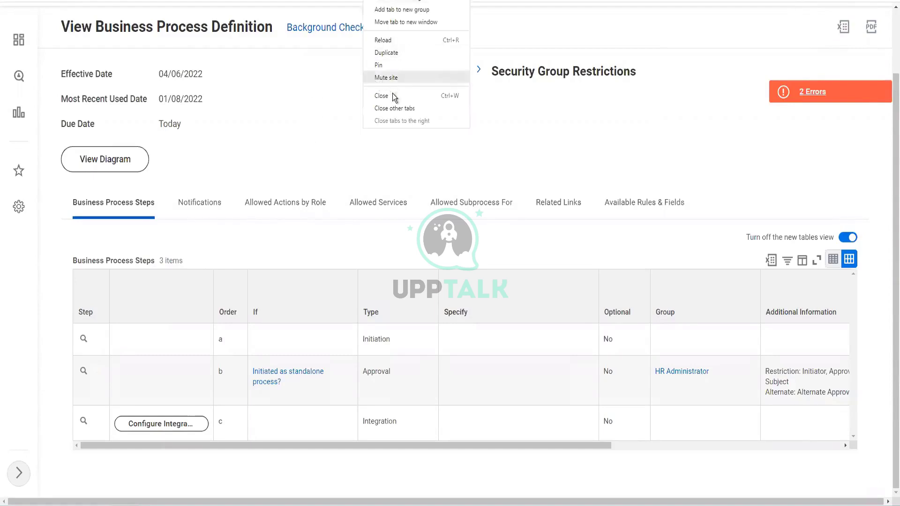
left_click(421, 95)
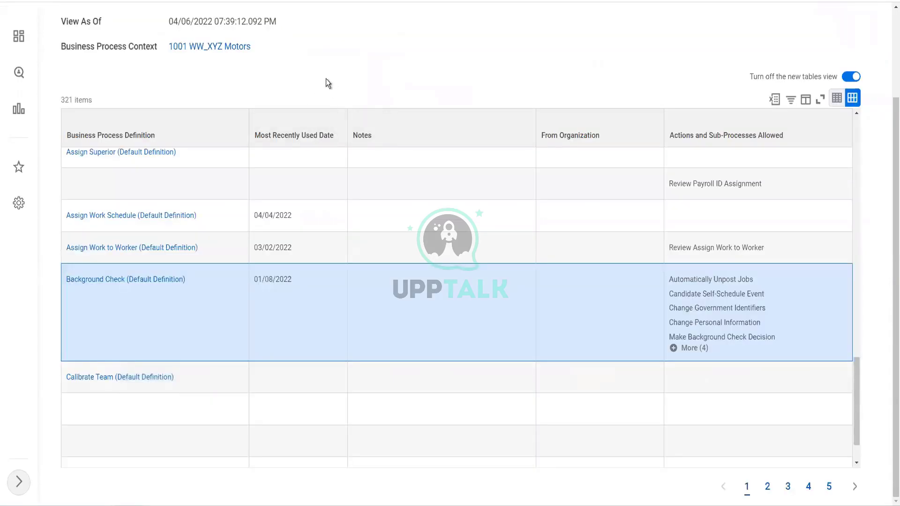
scroll(325, 59, "up", 3)
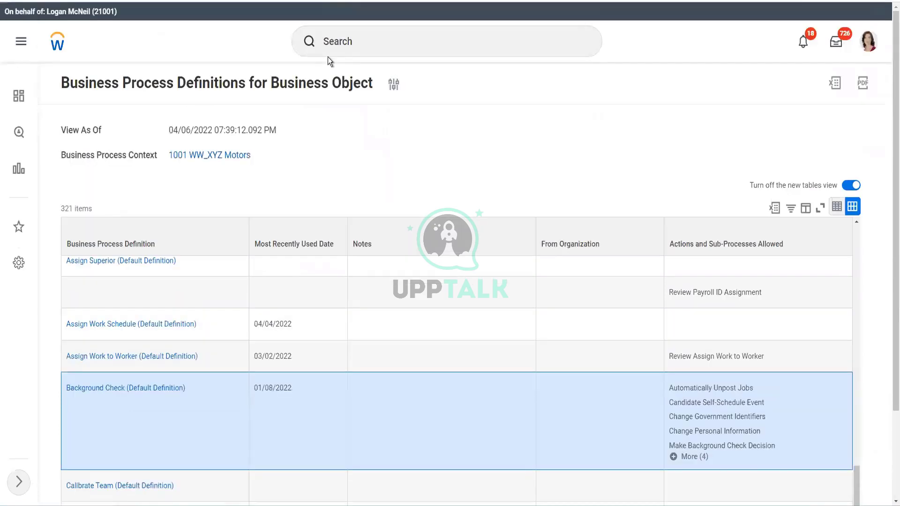
Step: Examine the related actions of the 1001 WW_XYZ Motors business process context, including Budget Amendment and Compensation, and dismiss them
mouse_move(261, 158)
left_click(261, 156)
mouse_move(312, 300)
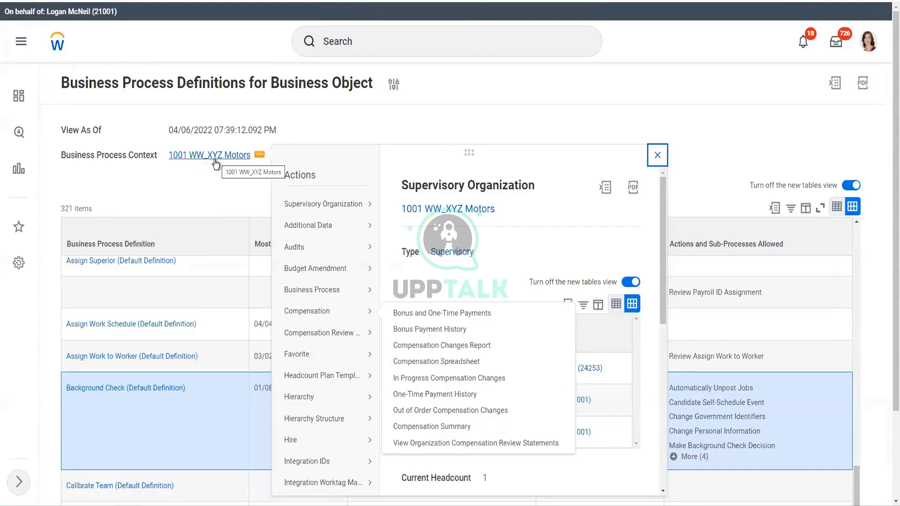
mouse_move(329, 274)
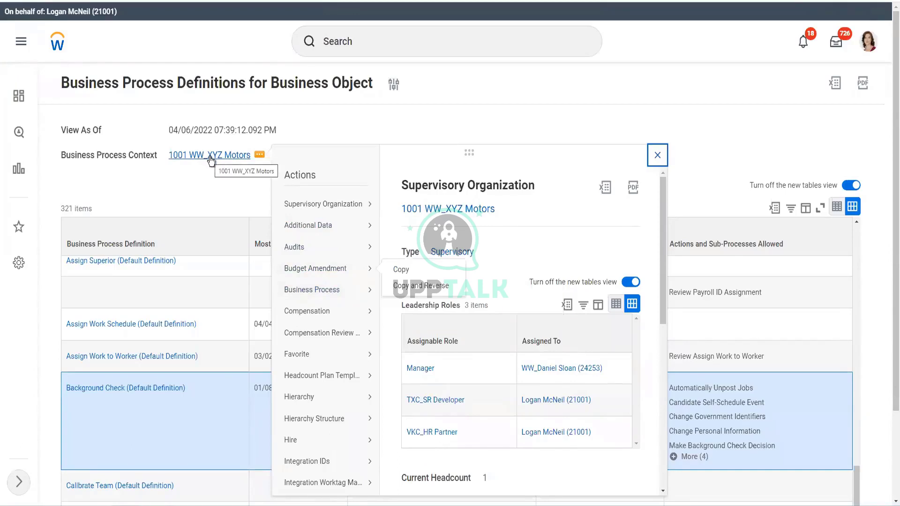
left_click(196, 187)
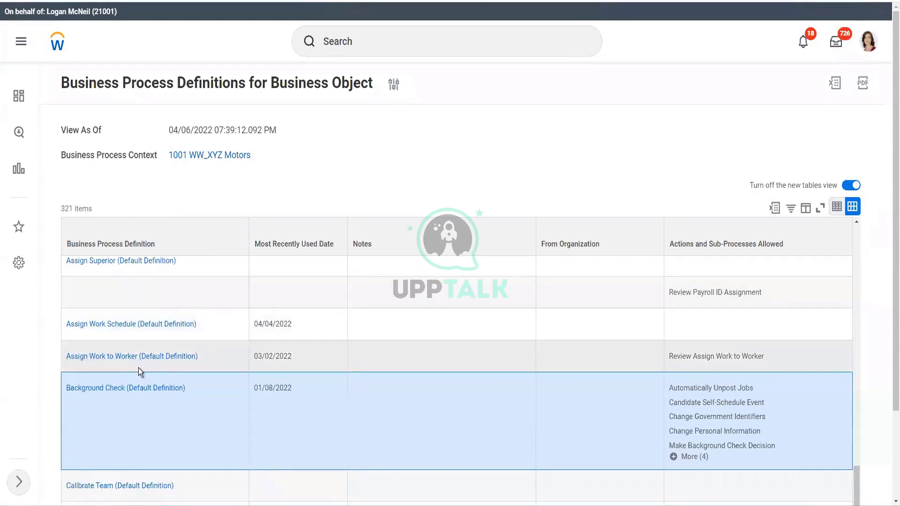
mouse_move(136, 380)
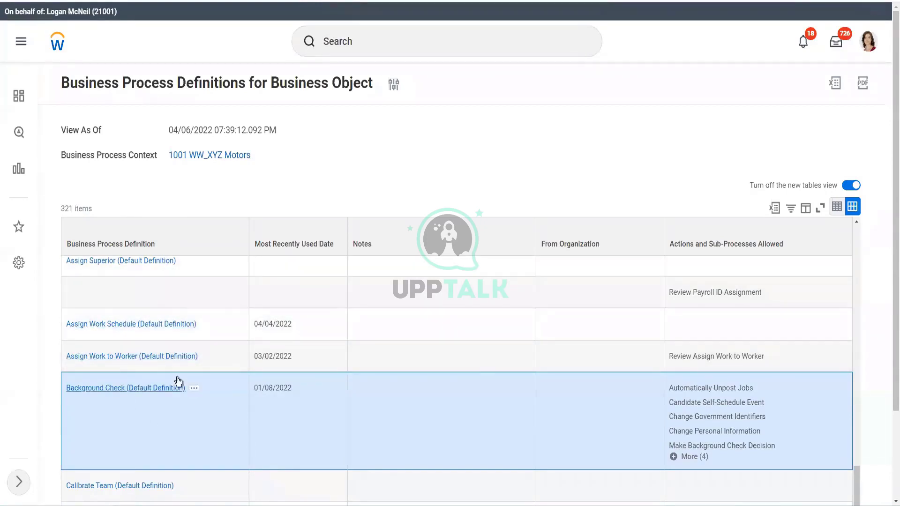
mouse_move(230, 161)
mouse_move(150, 387)
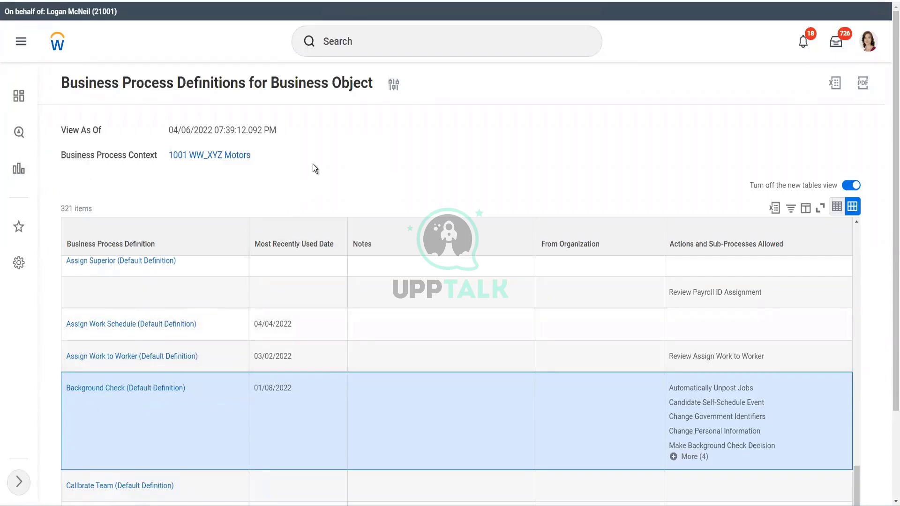
Step: Filter the 1001 WW_XYZ Motors definitions list to the business process definition Hire for 1001 WW_XYZ Motors
left_click(125, 241)
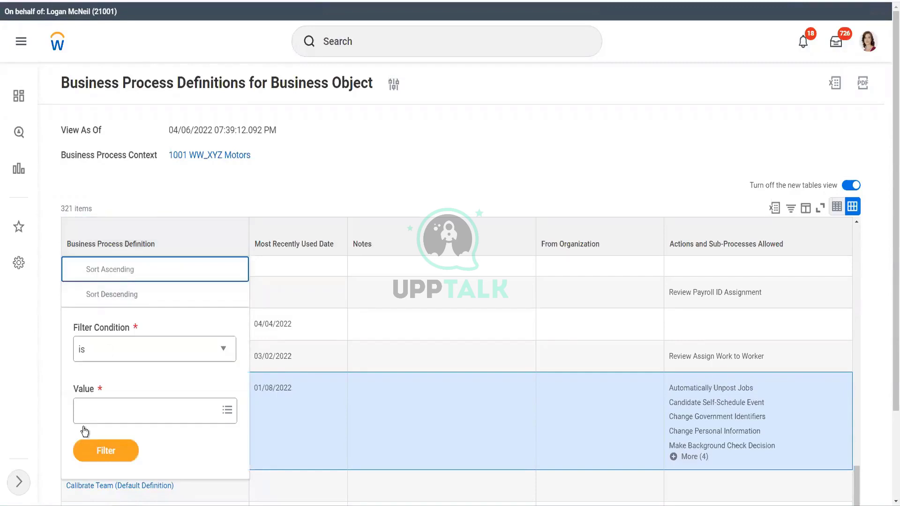
left_click(98, 411)
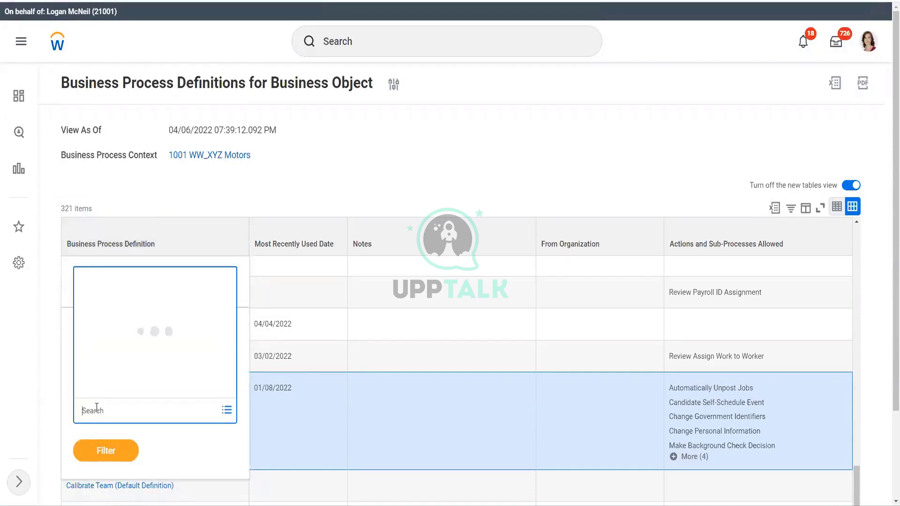
type("hire")
key("Return")
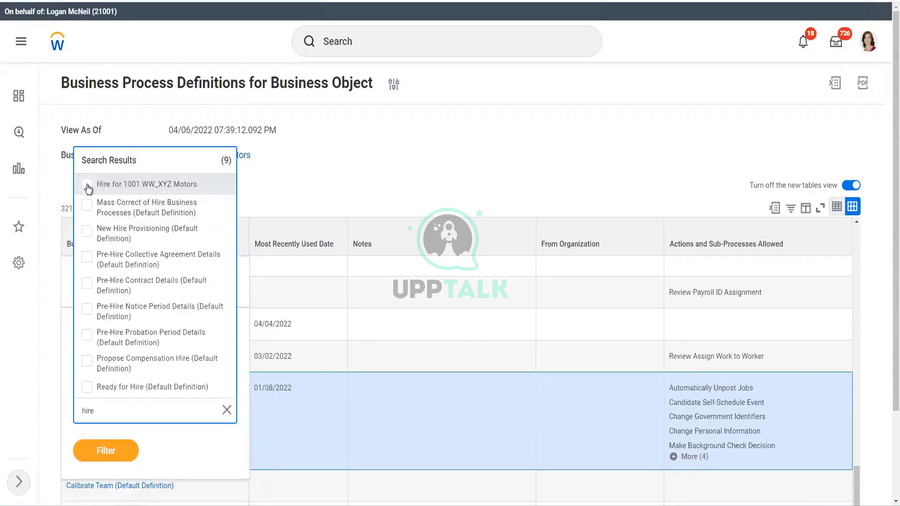
left_click(158, 194)
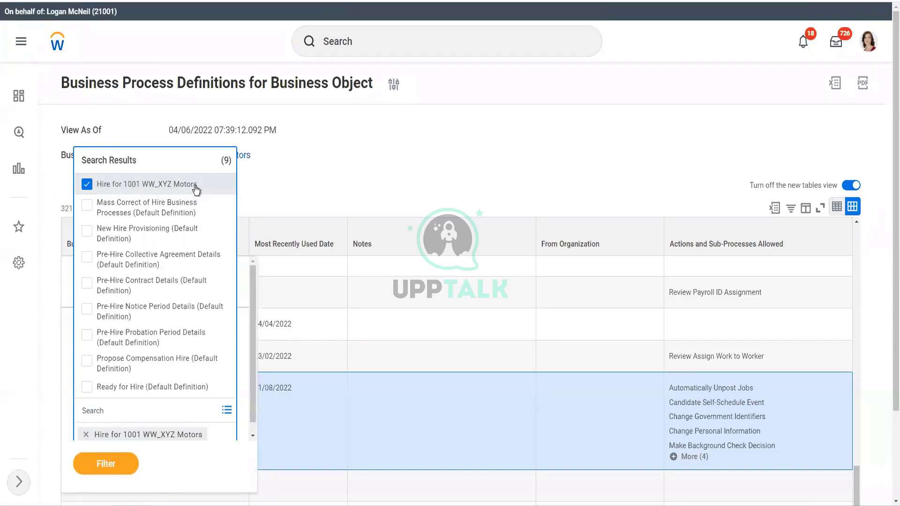
left_click(106, 464)
left_click(109, 449)
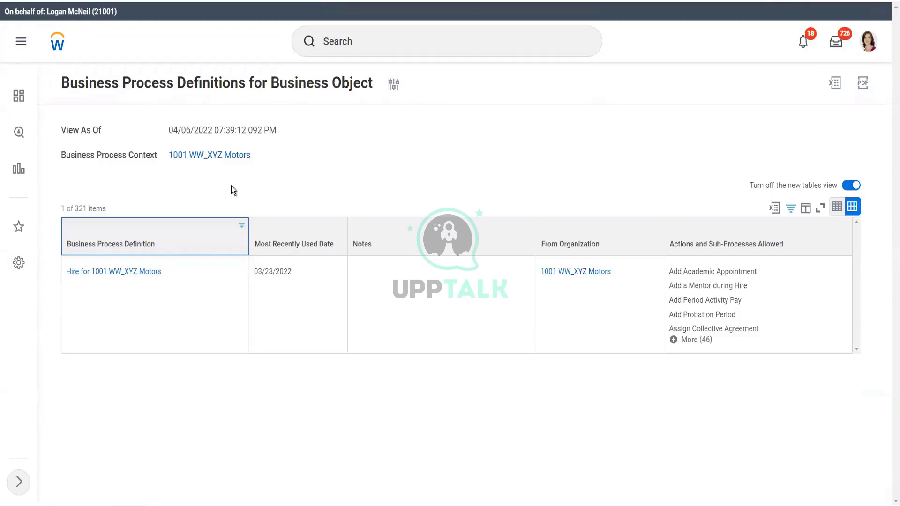
Step: Open the 1001 WW_XYZ Motors organization and go to its subordinate 1002 WW_XYZ Motors Executive
left_click(209, 159)
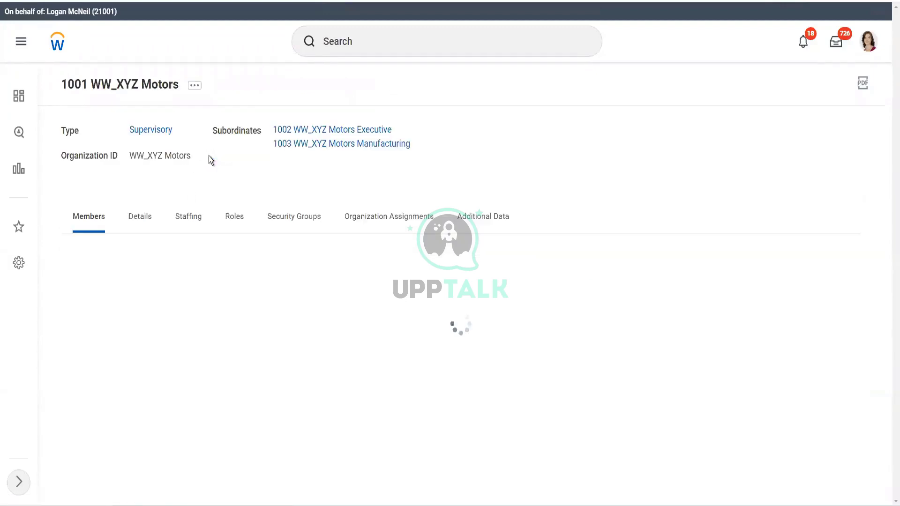
left_click(370, 131)
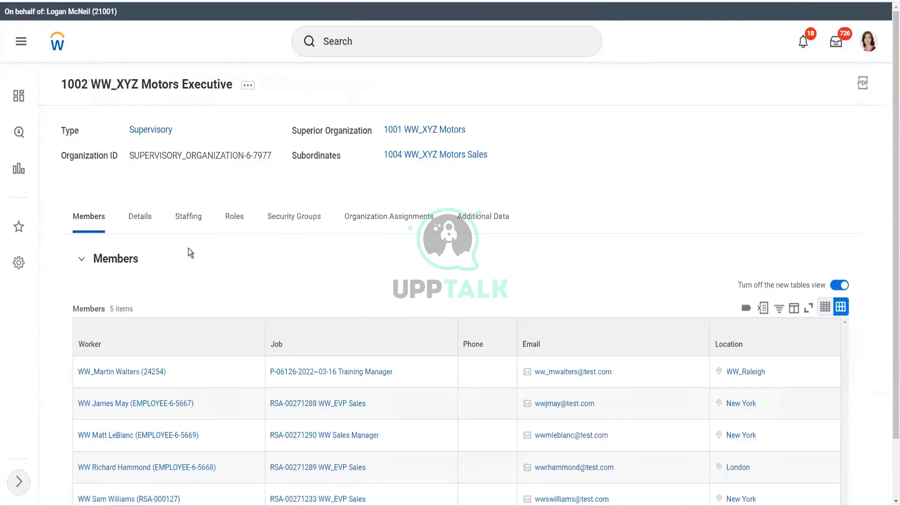
scroll(188, 249, "down", 1)
scroll(191, 246, "up", 1)
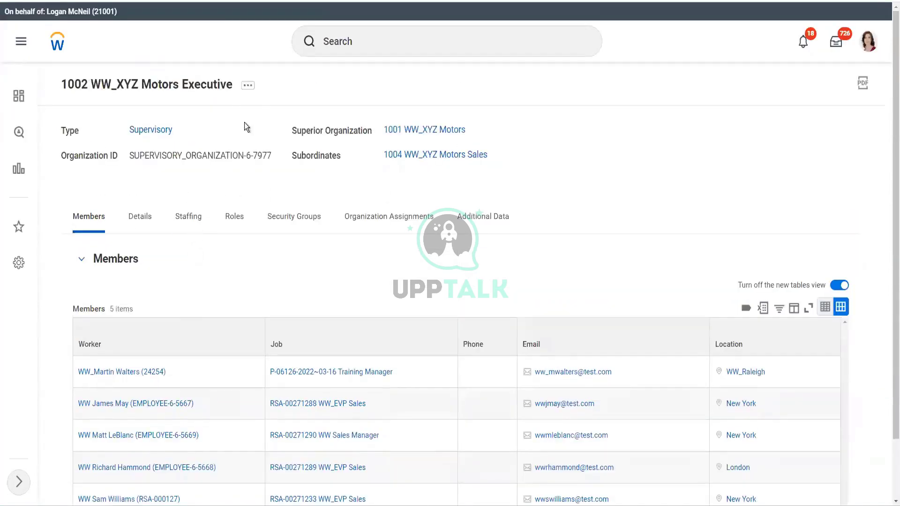
Step: Run Business Process Definitions for Business Object for 1002 WW_XYZ Motors Executive, viewed as of 04/06/2022
left_click(248, 86)
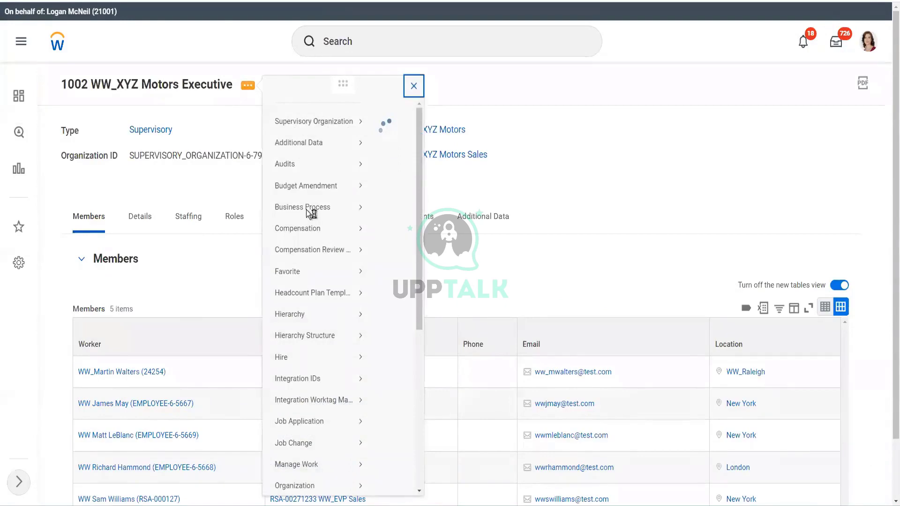
mouse_move(300, 223)
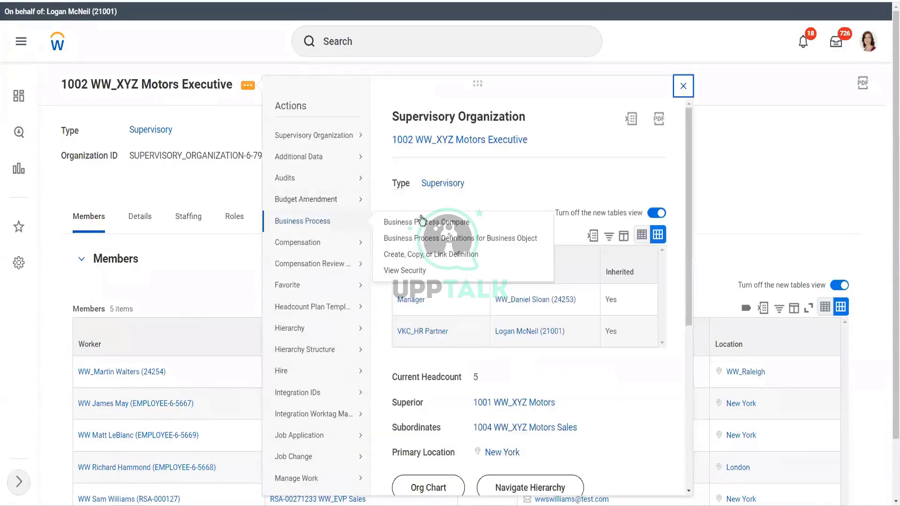
left_click(444, 240)
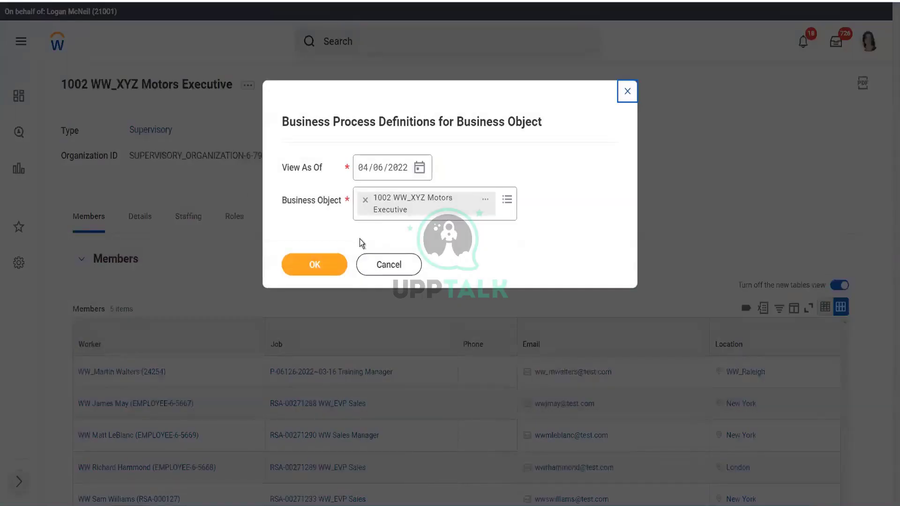
left_click(317, 264)
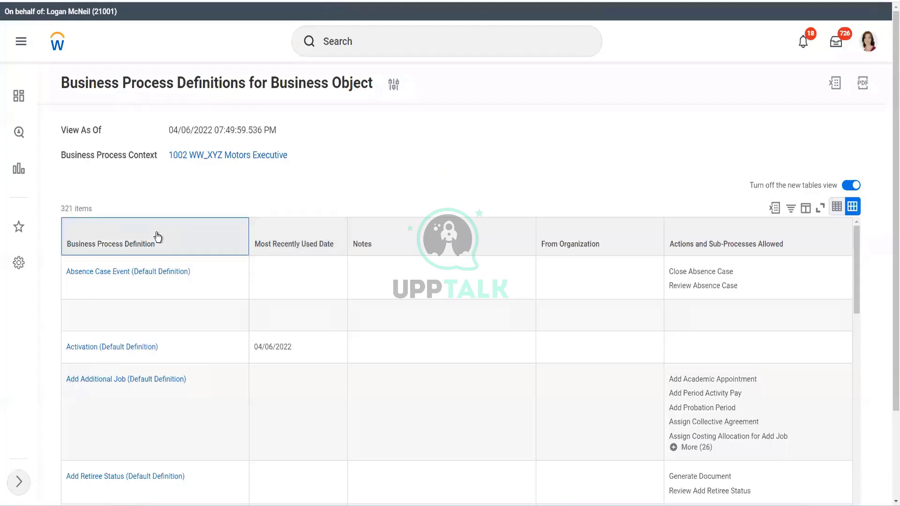
Step: Search the 1002 WW_XYZ Motors Executive definitions for "hire" and filter the list to Hire for 1001 WW_XYZ Motors
left_click(158, 238)
left_click(128, 414)
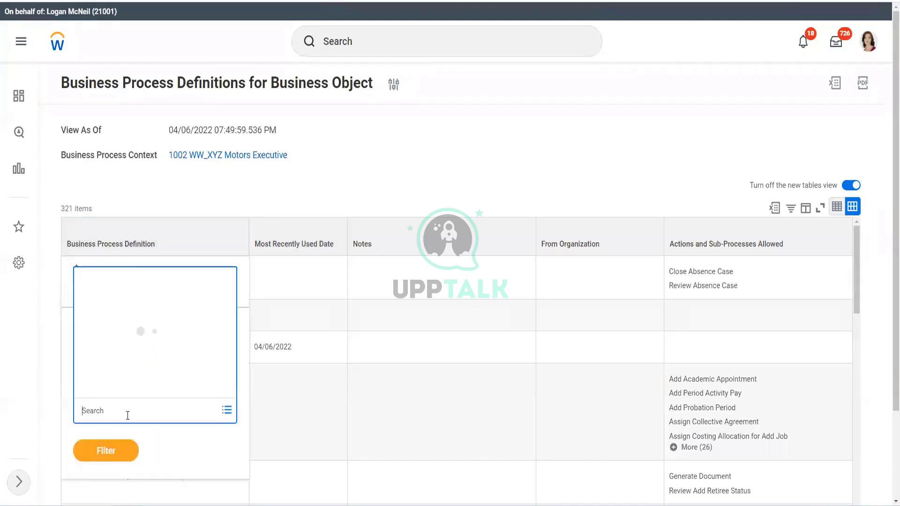
type("hire")
key("Return")
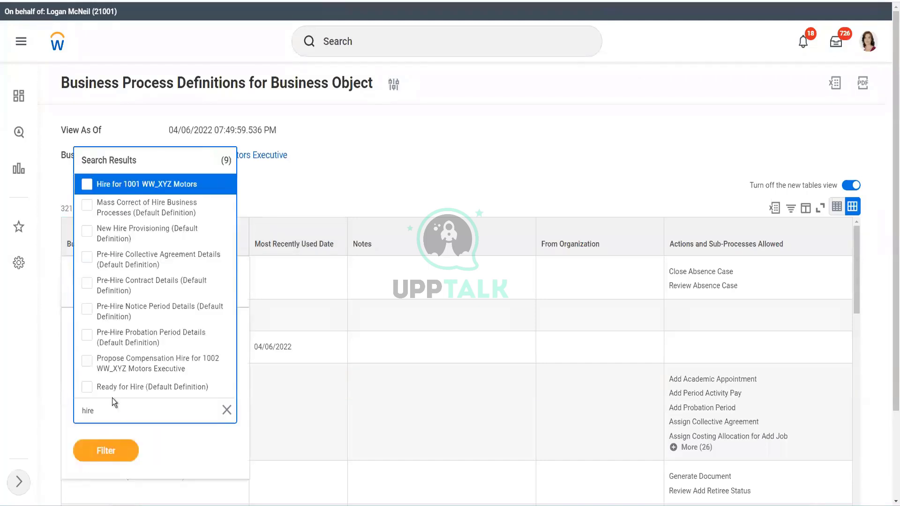
left_click(138, 190)
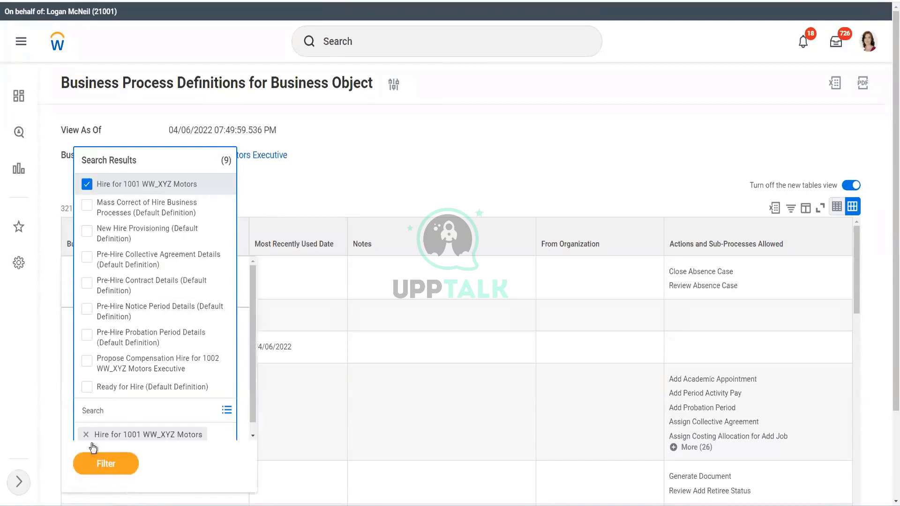
left_click(117, 465)
left_click(117, 451)
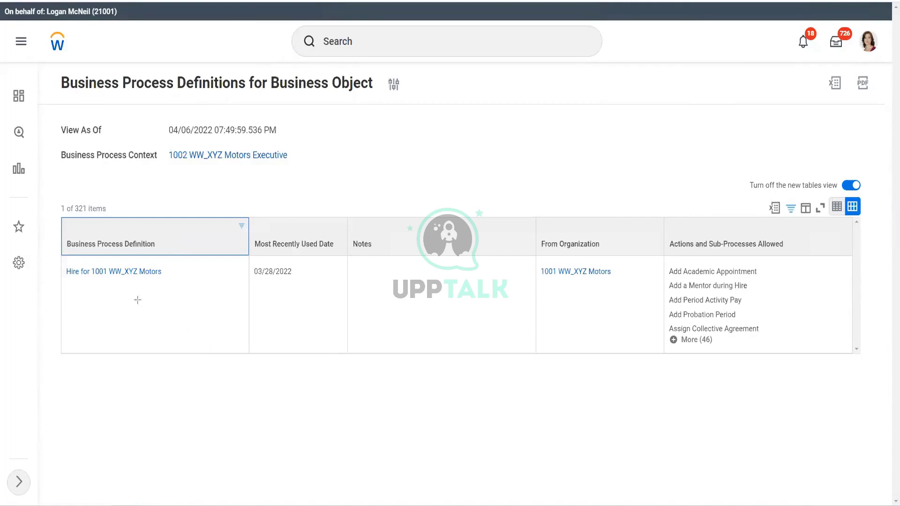
mouse_move(60, 256)
left_mouse_down()
mouse_move(74, 284)
mouse_move(187, 293)
left_mouse_up()
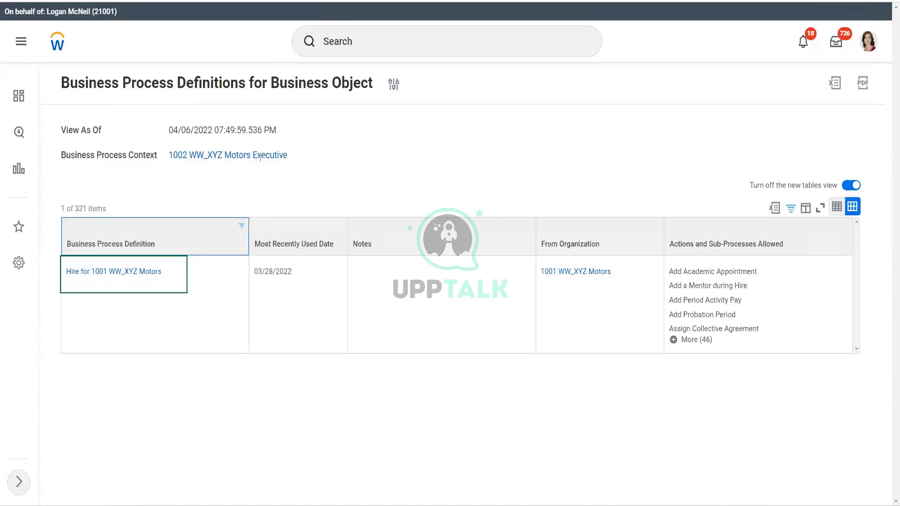
mouse_move(167, 144)
left_mouse_down()
mouse_move(235, 164)
mouse_move(291, 166)
left_mouse_up()
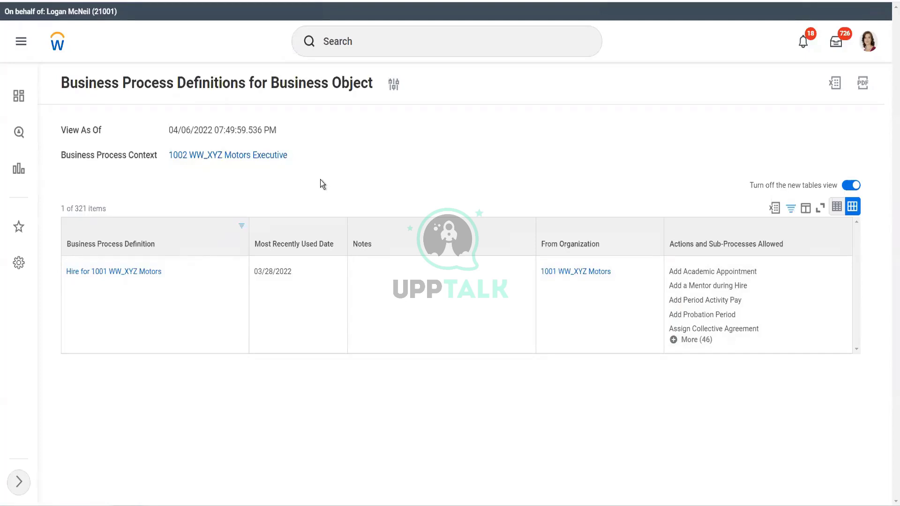
Step: Open the Hire for 1001 WW_XYZ Motors business process definition and start editing the definition
left_click(123, 276)
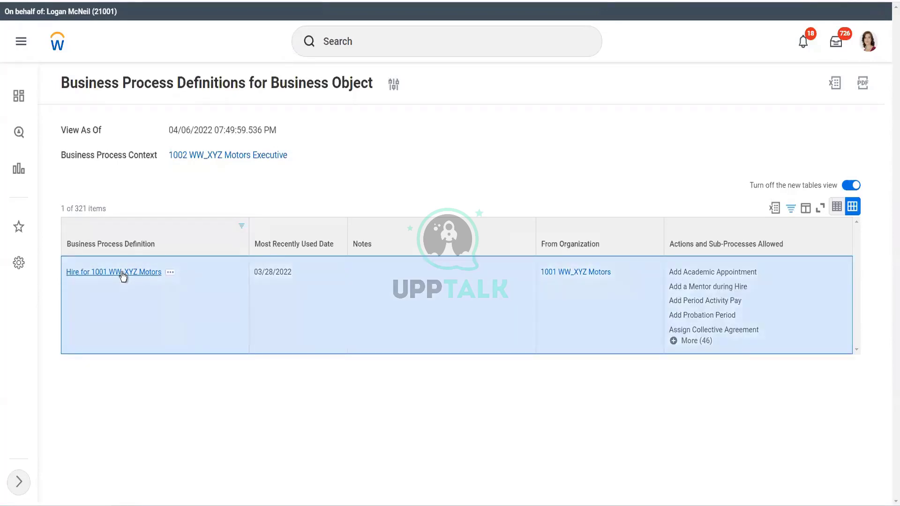
left_click(123, 277)
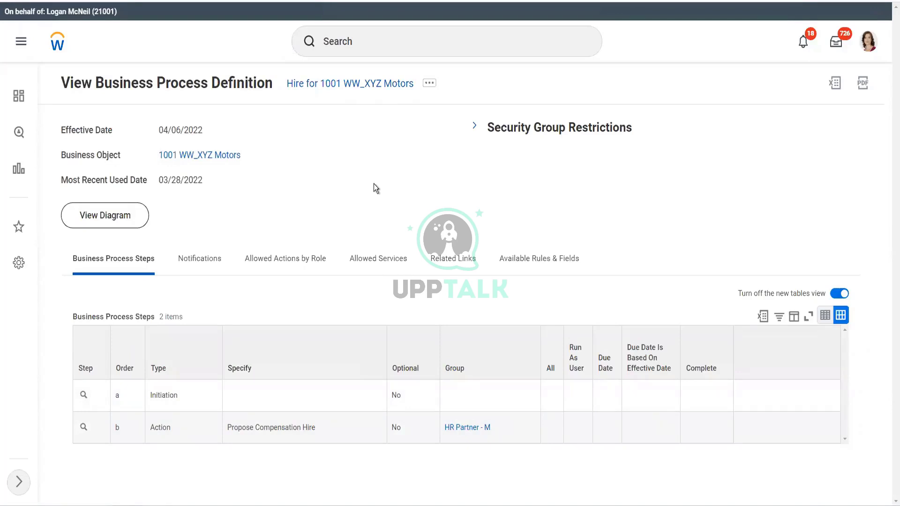
left_click(434, 88)
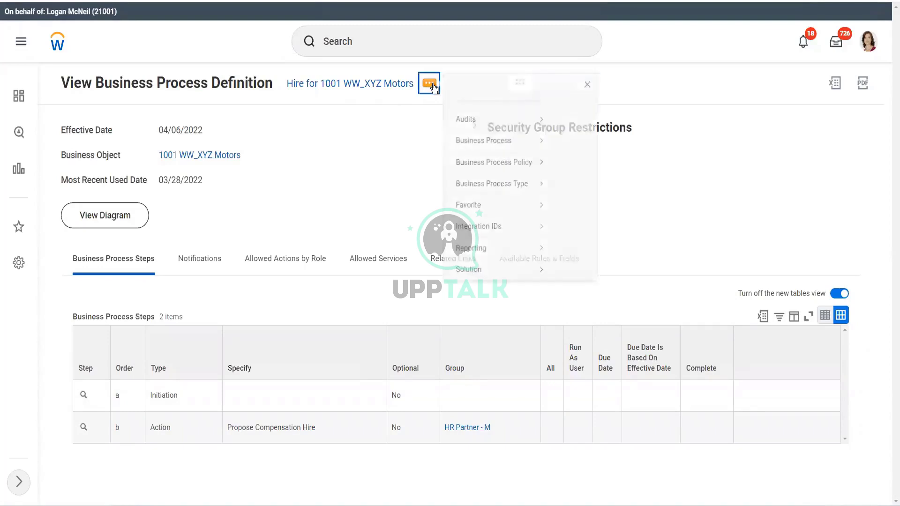
mouse_move(478, 160)
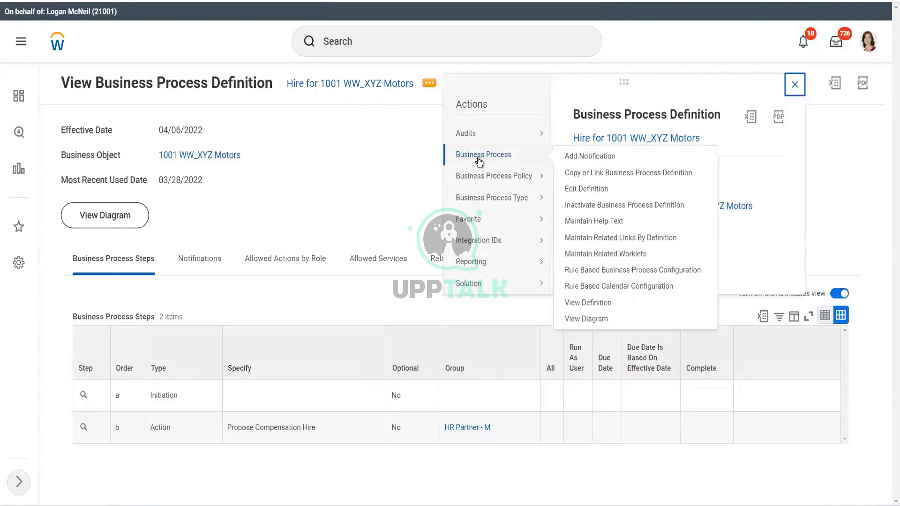
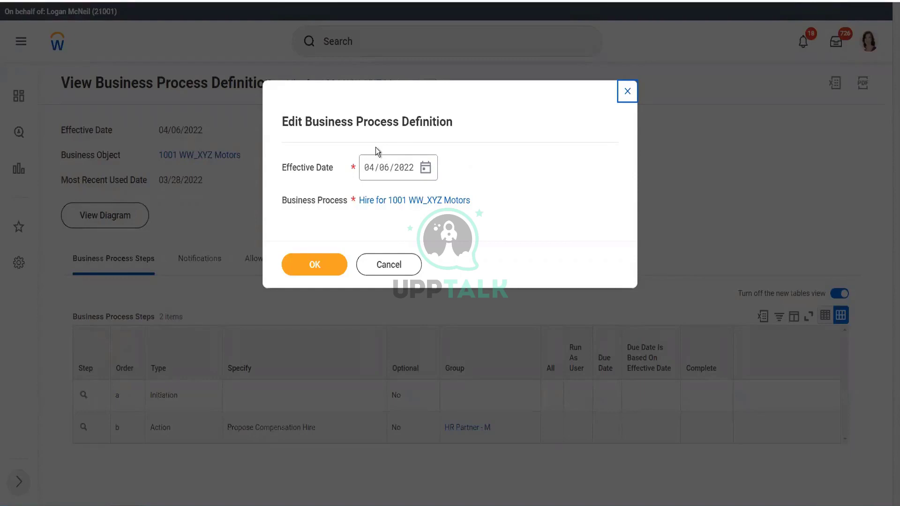
Step: Try the effective dates 04/01/2022 and 03/31/2022 for editing the Hire definition
left_click(425, 170)
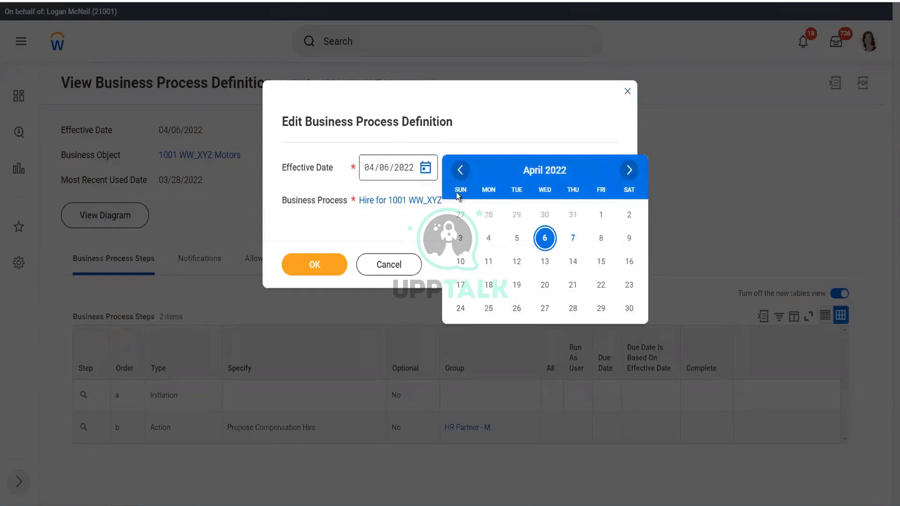
left_click(600, 215)
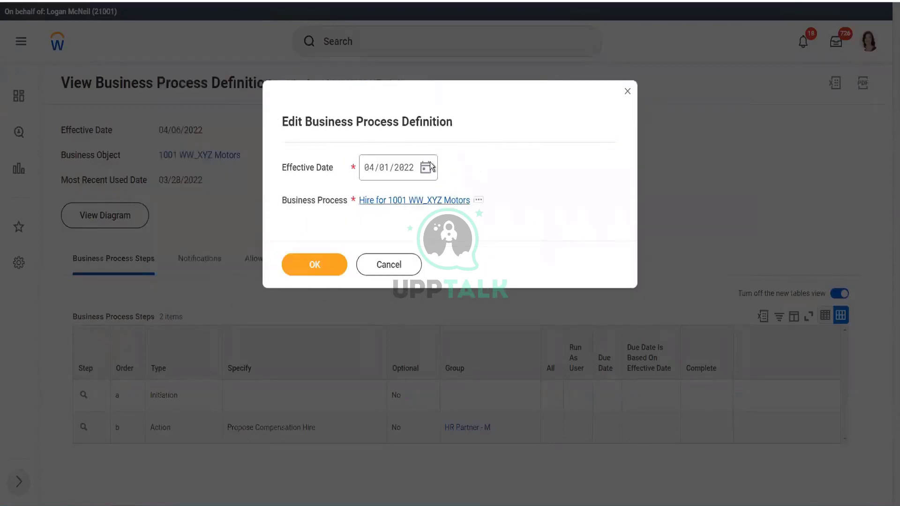
left_click(426, 169)
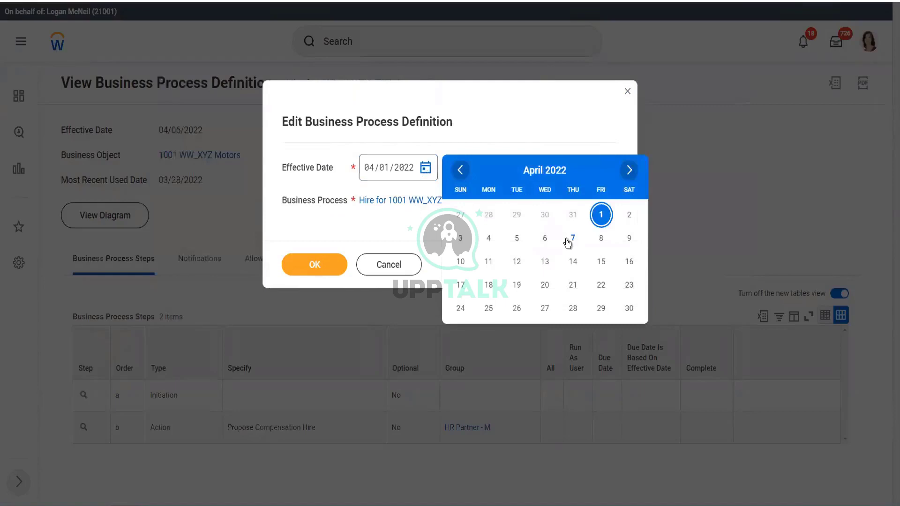
left_click(573, 215)
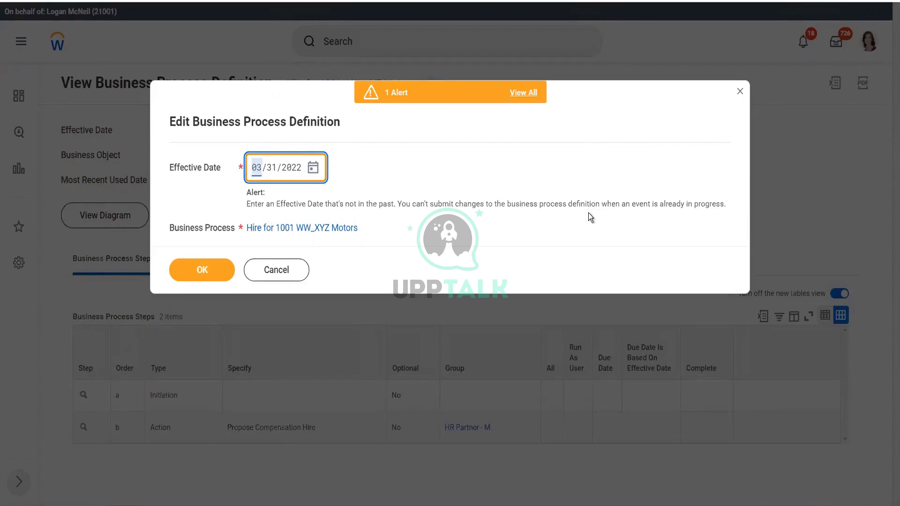
Step: Set the effective date to 04/06/2022 and open the Hire definition for editing
left_click(314, 169)
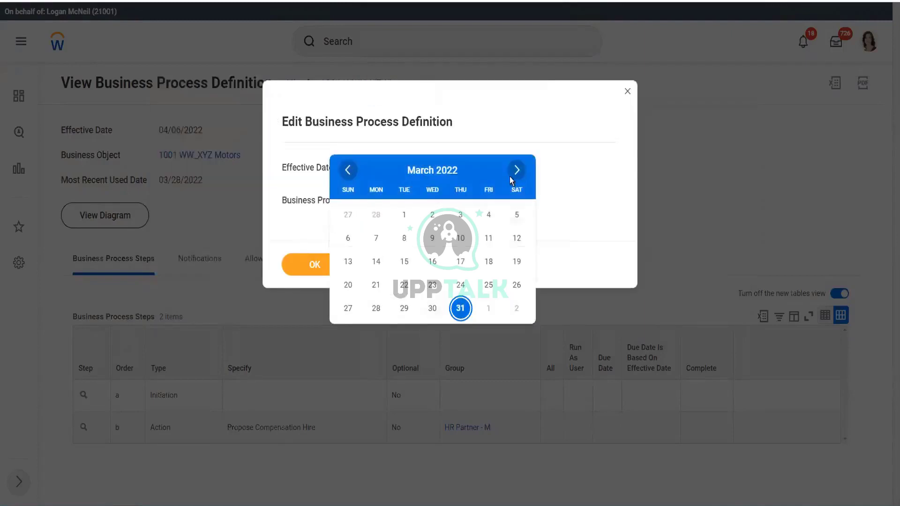
left_click(518, 170)
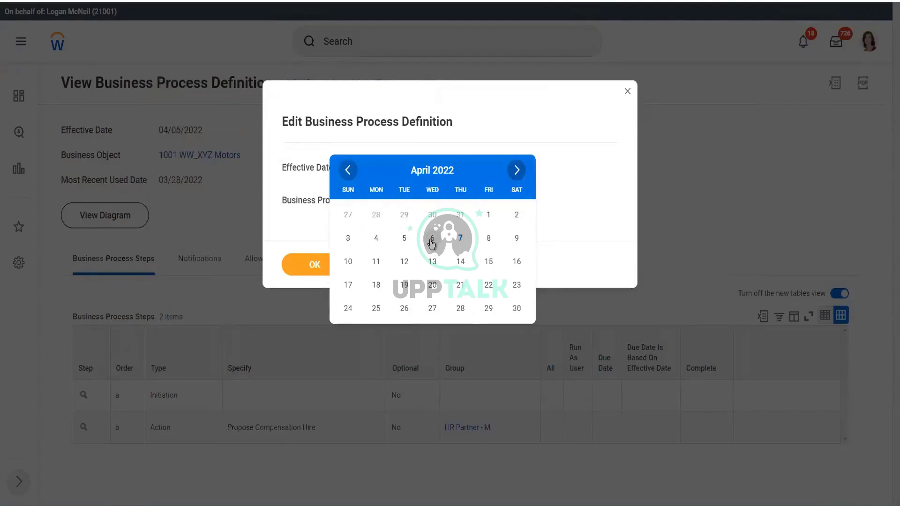
left_click(433, 238)
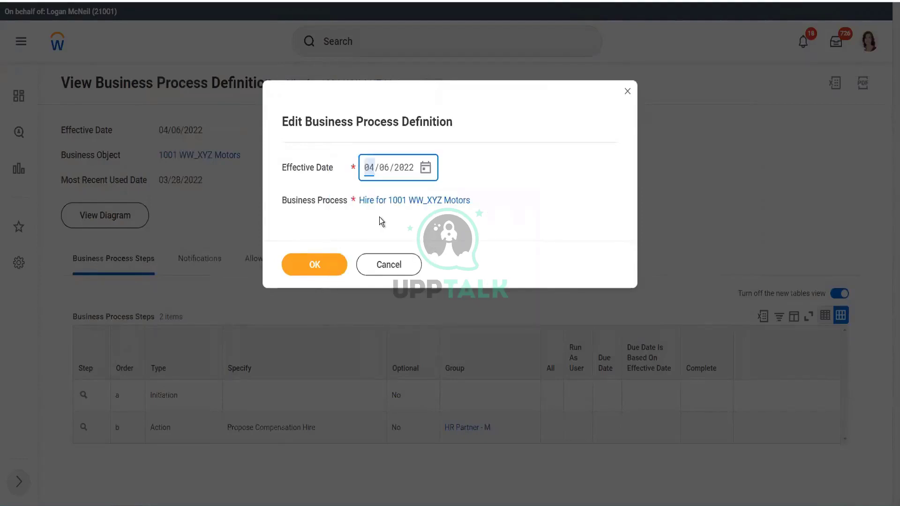
left_click(307, 267)
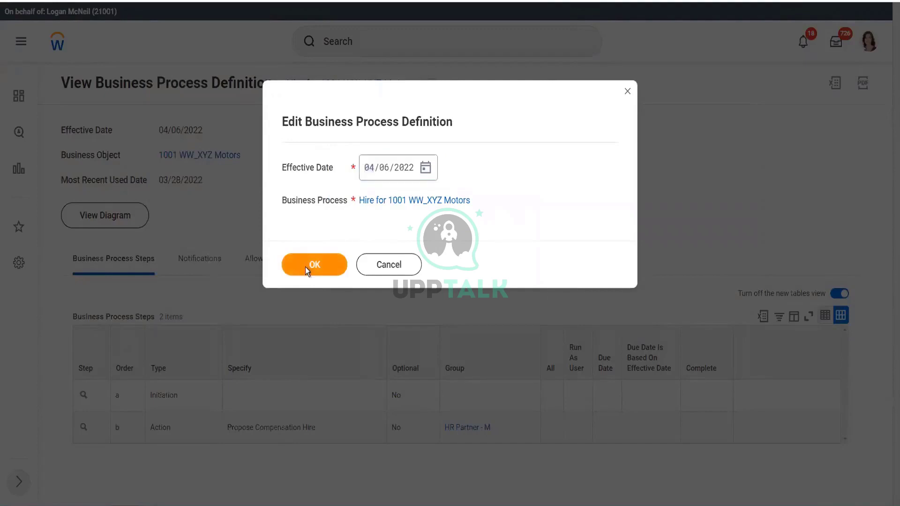
left_click(305, 266)
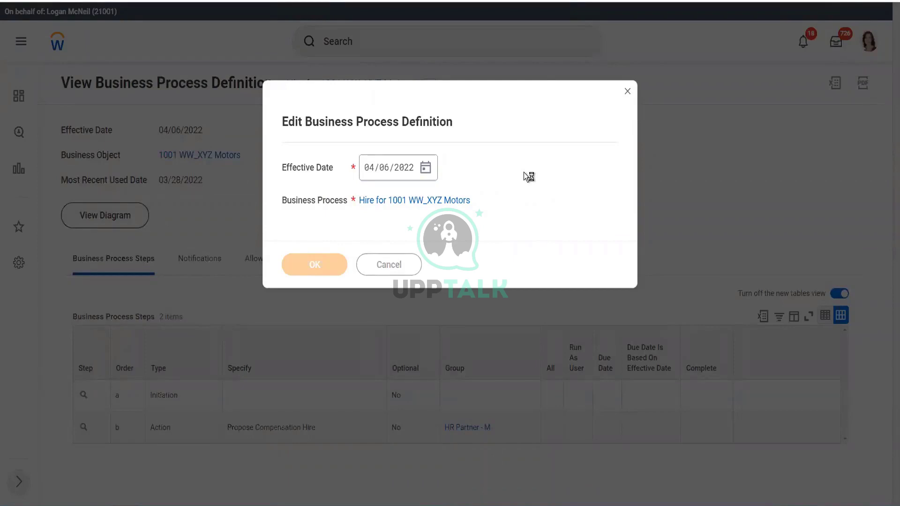
Step: Add a new row to the business process steps and set its order to aa
scroll(427, 266, "down", 2)
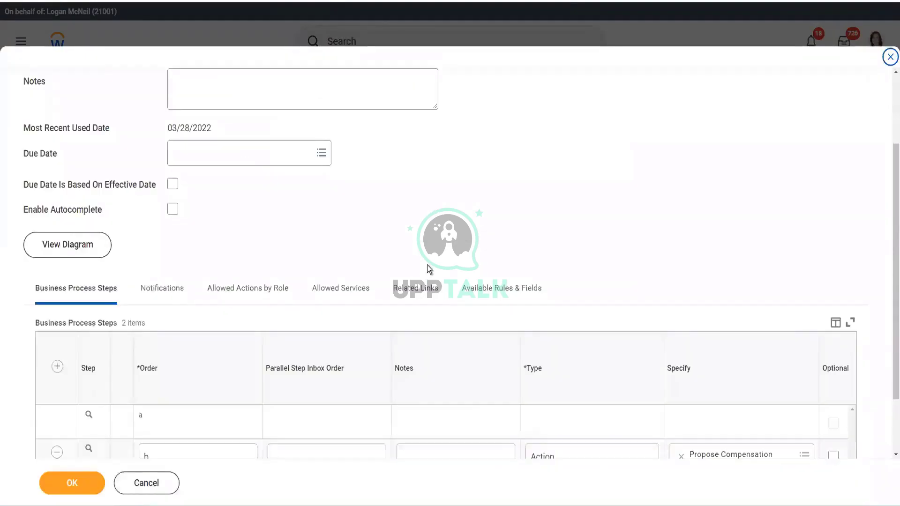
scroll(426, 265, "down", 2)
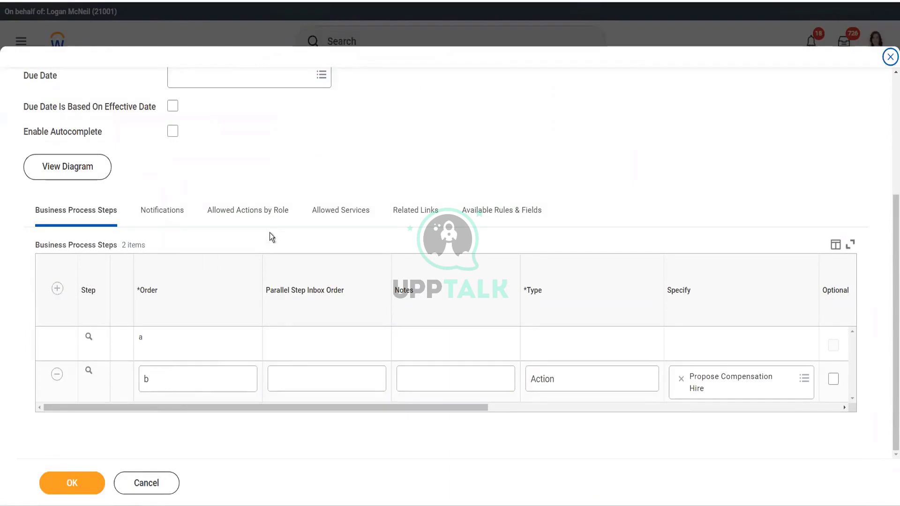
left_click(56, 290)
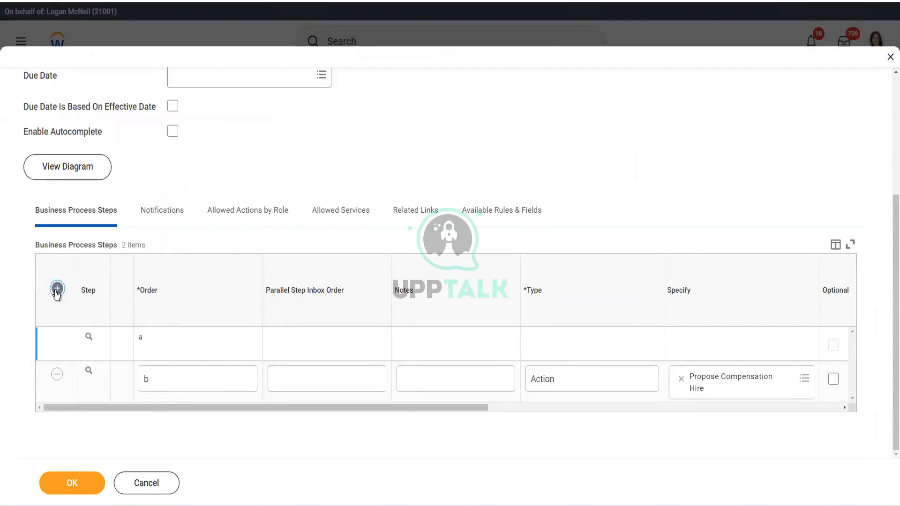
left_click(56, 290)
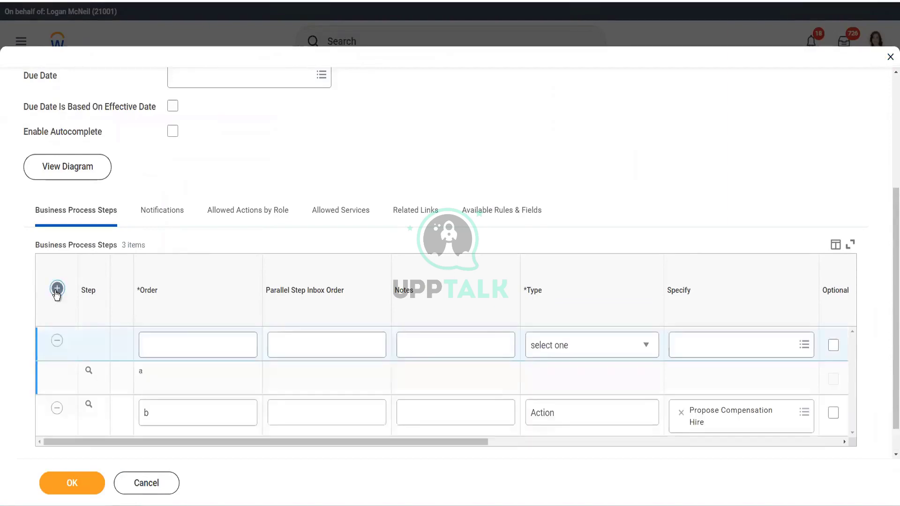
left_click(184, 341)
type("aa")
scroll(198, 283, "down", 1)
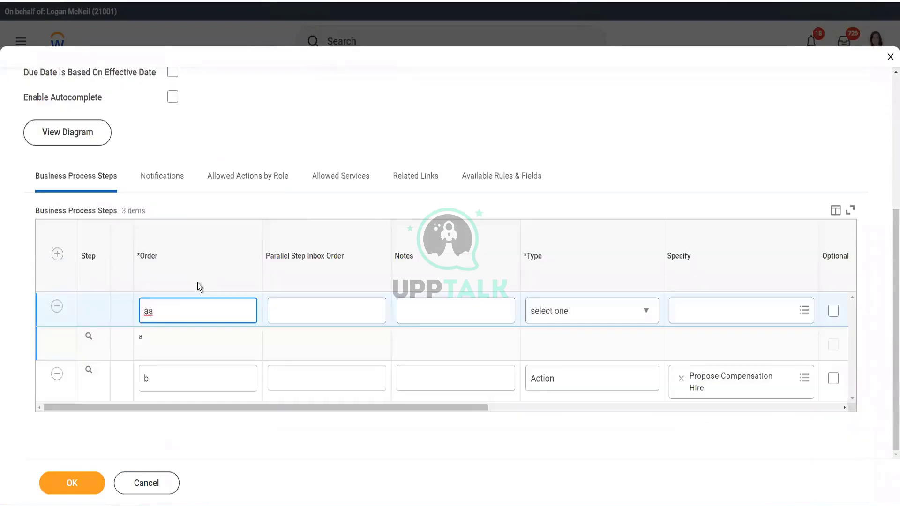
Step: Add another blank row above step aa and remove it
left_click(57, 255)
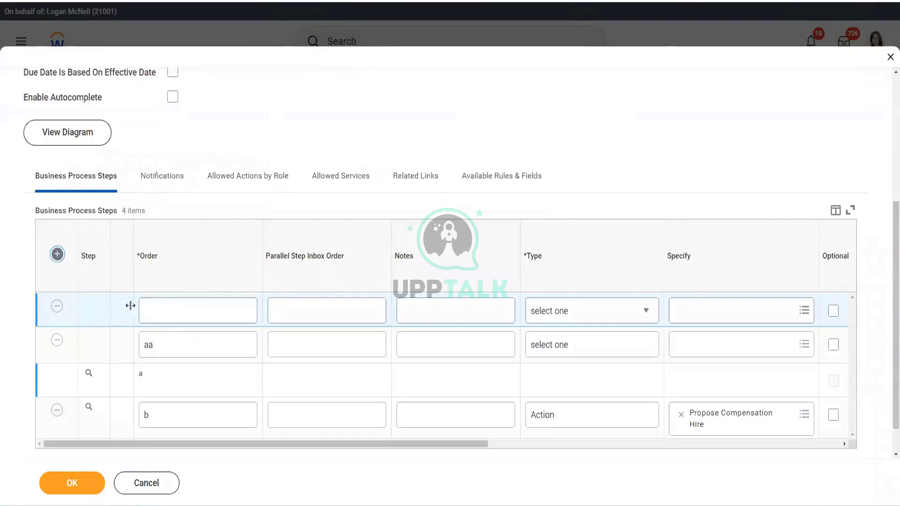
left_click(181, 307)
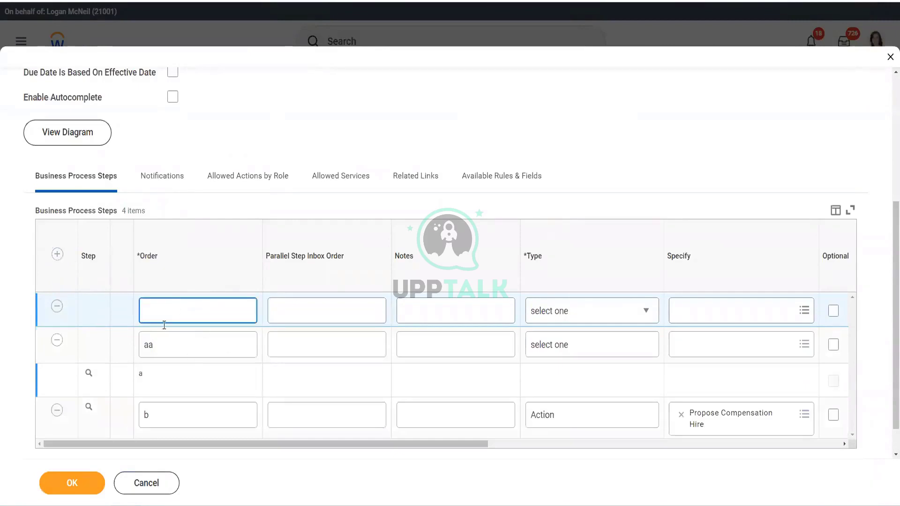
scroll(165, 323, "down", 1)
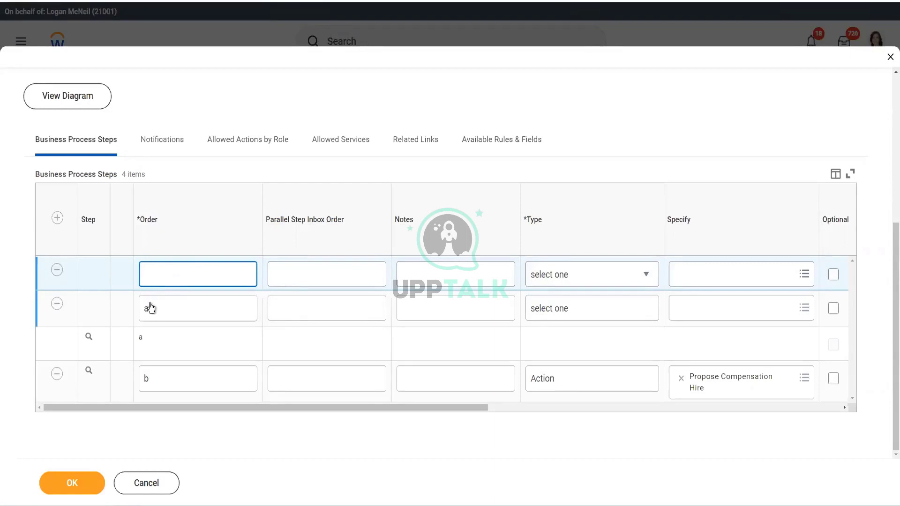
left_click(57, 271)
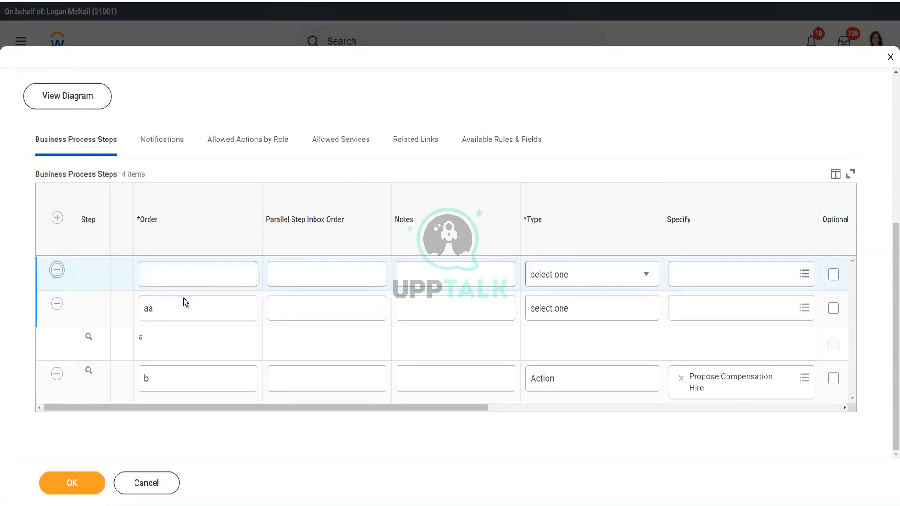
Step: Set the type of business process step aa to Approval
left_click(160, 310)
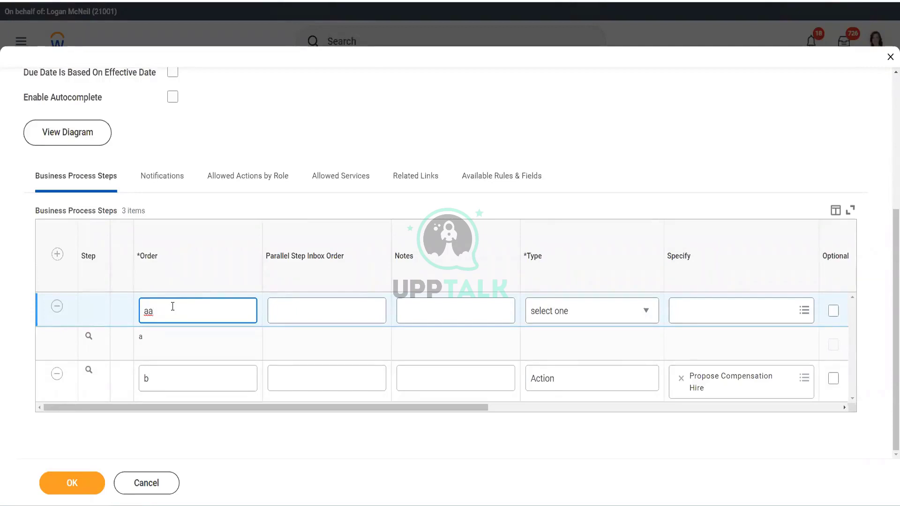
left_click_drag(147, 302, 171, 303)
left_click(171, 303)
left_click(574, 311)
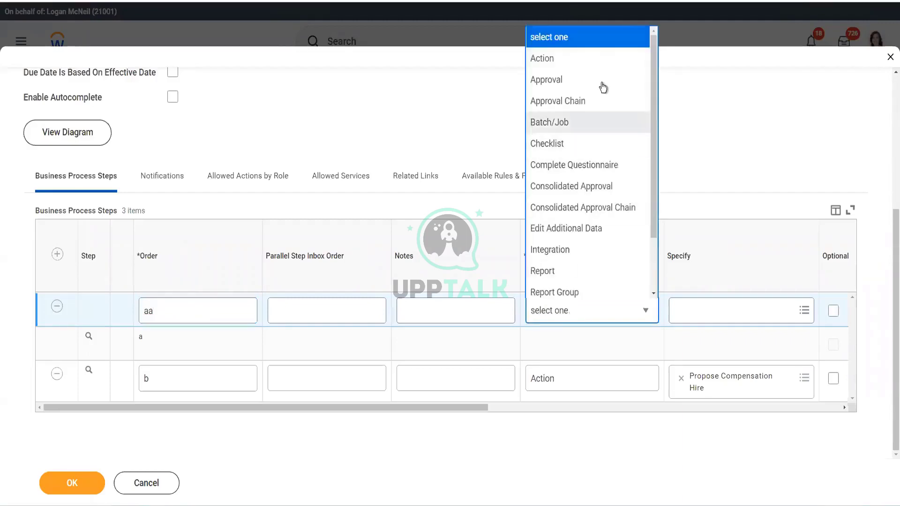
left_click_drag(655, 101, 656, 112)
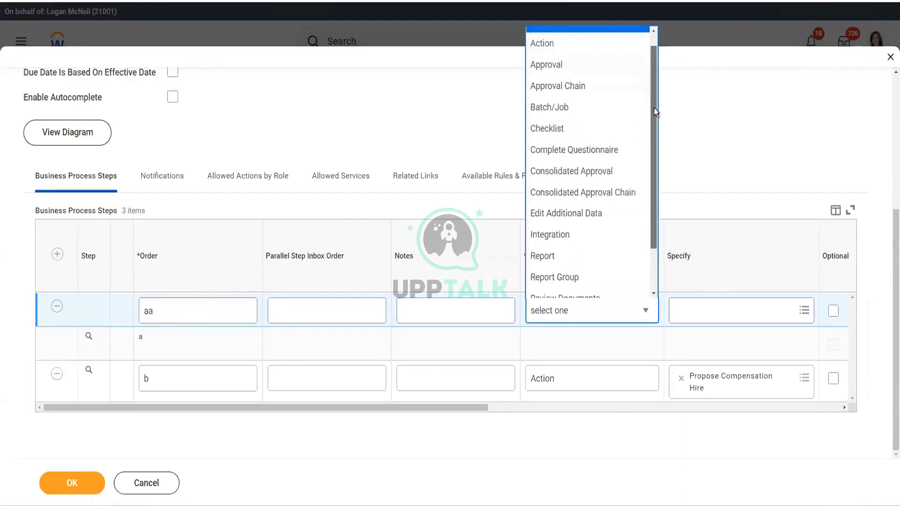
scroll(655, 98, "up", 1)
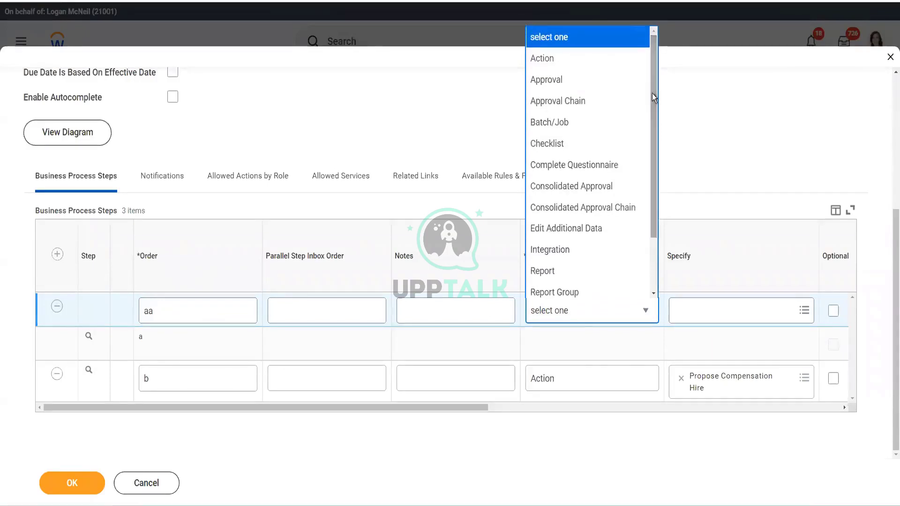
left_click(555, 85)
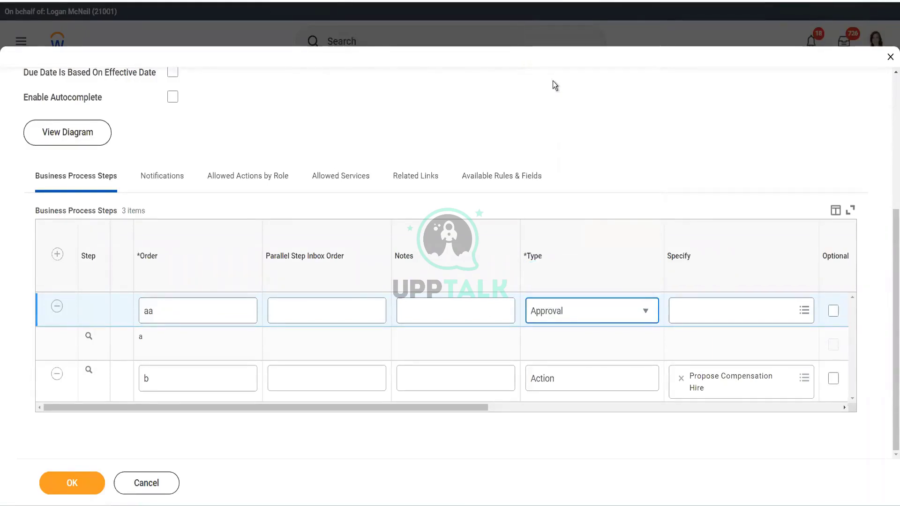